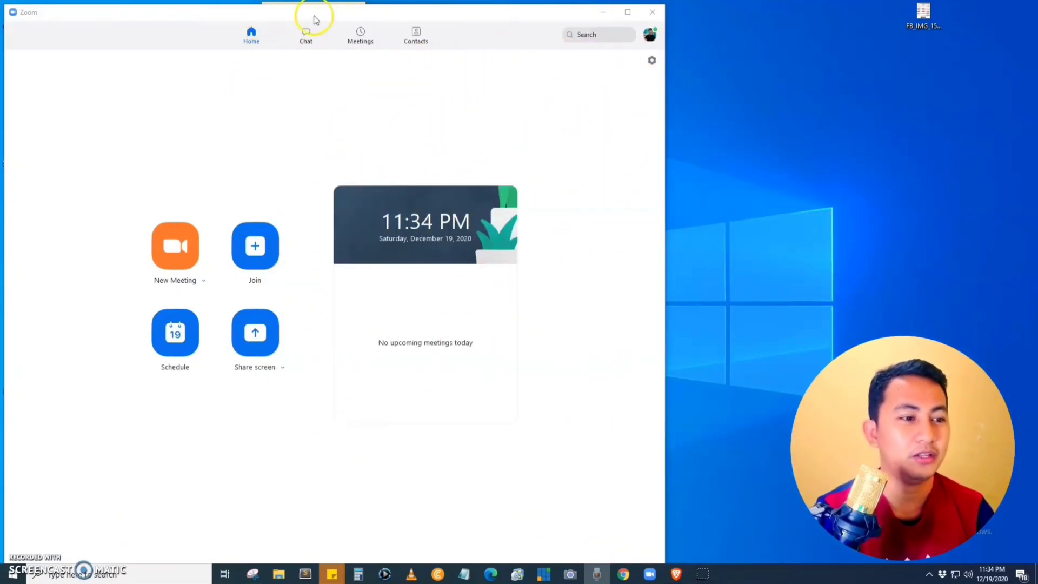
Open Zoom Settings and switch to the Recording category to view local recording options.
{"action": "left_click_drag", "start_coordinate": [316, 19], "coordinate": [313, 15]}
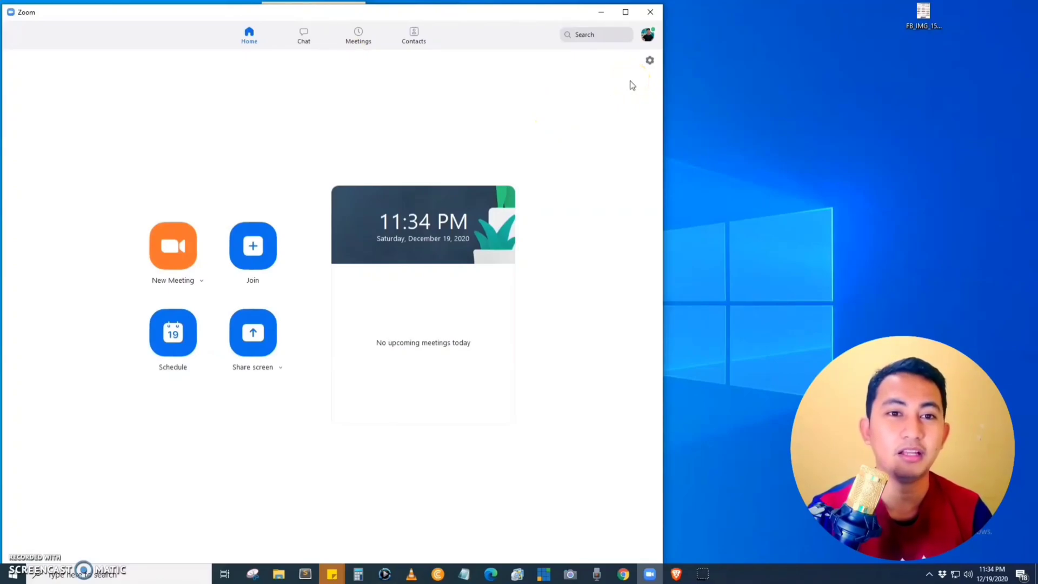
{"action": "left_click", "coordinate": [650, 60]}
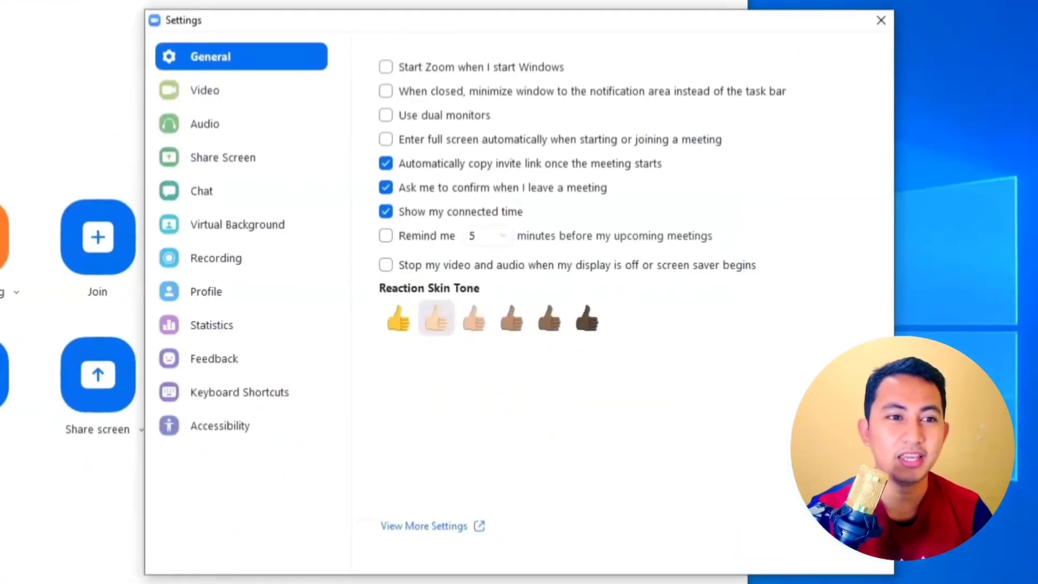
{"action": "mouse_move", "coordinate": [654, 19]}
{"action": "left_mouse_down"}
{"action": "mouse_move", "coordinate": [654, 41]}
{"action": "mouse_move", "coordinate": [653, 27]}
{"action": "left_mouse_up"}
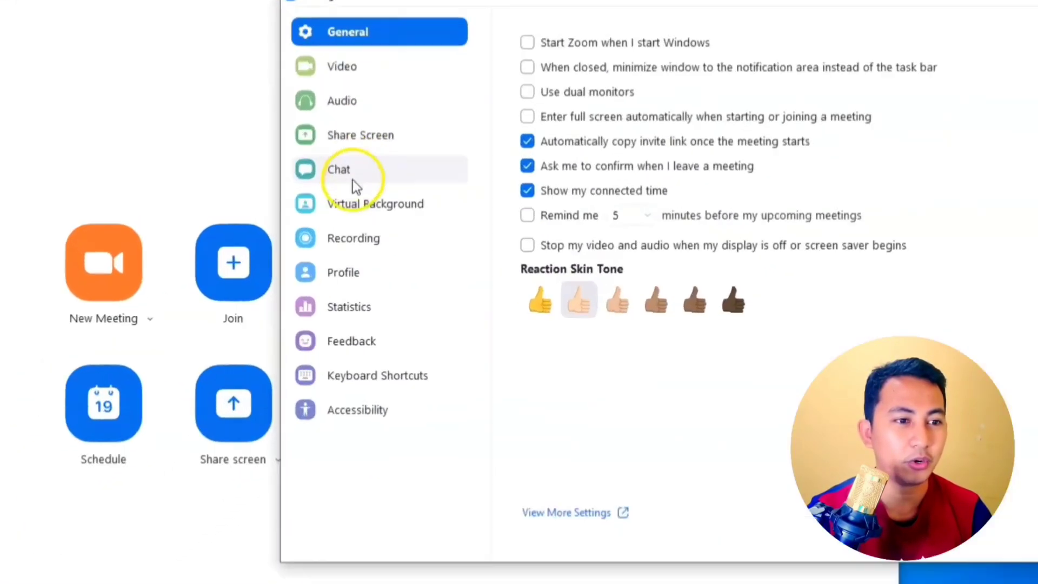
{"action": "left_click", "coordinate": [205, 258]}
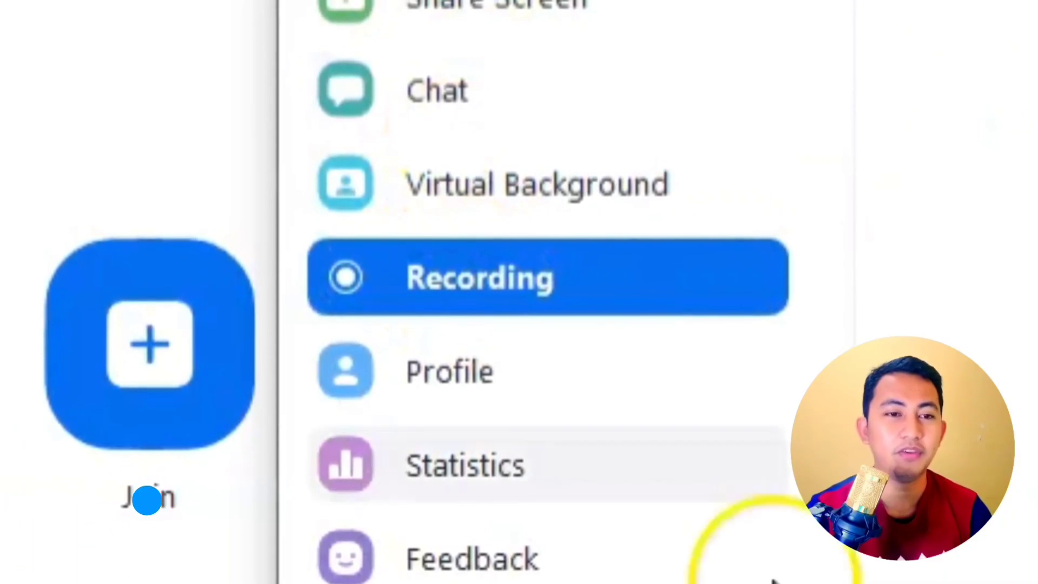
{"action": "left_click", "coordinate": [146, 498]}
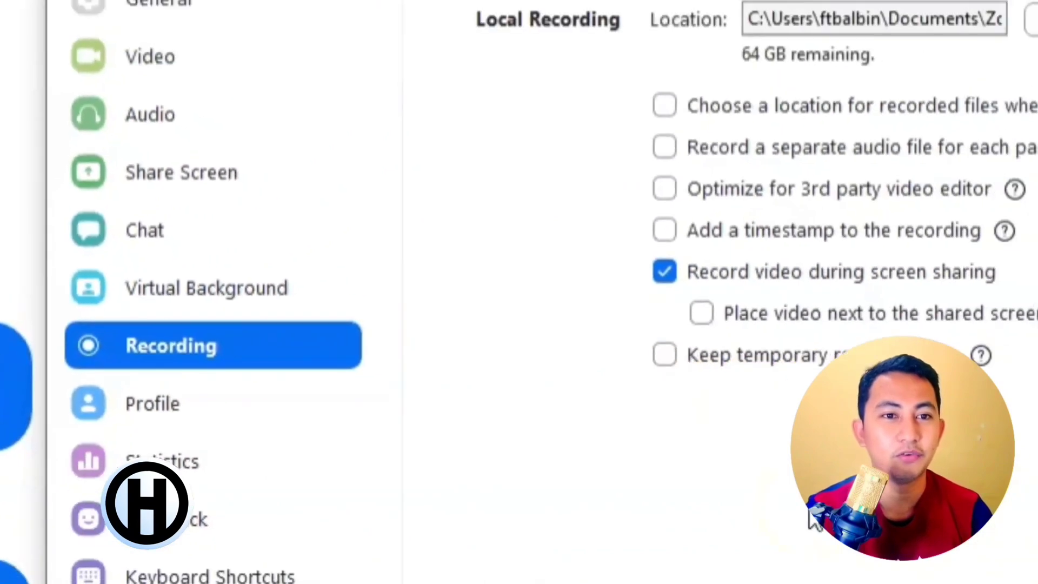
{"action": "left_click", "coordinate": [347, 62]}
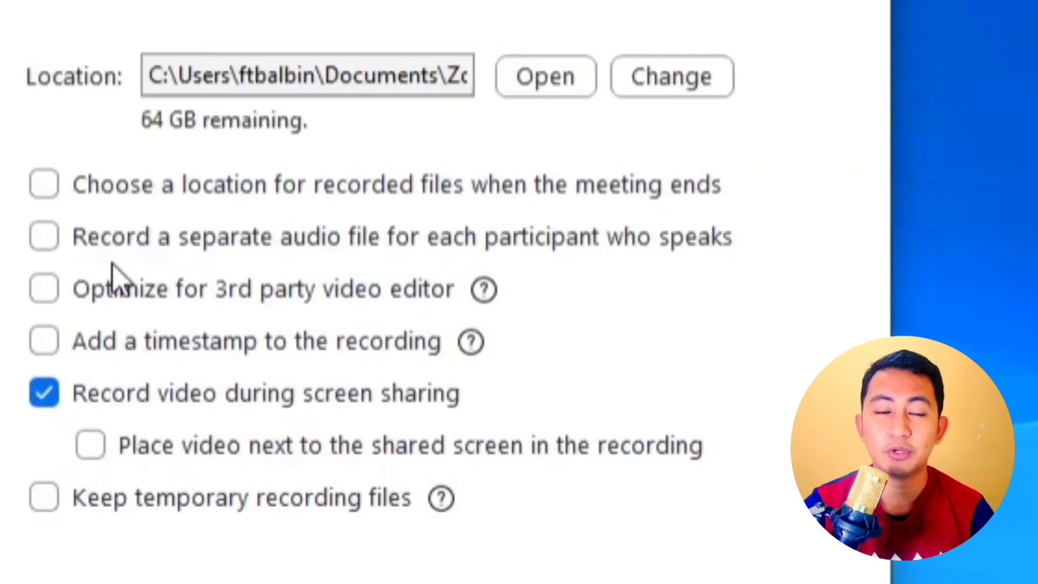
{"action": "left_click", "coordinate": [111, 402]}
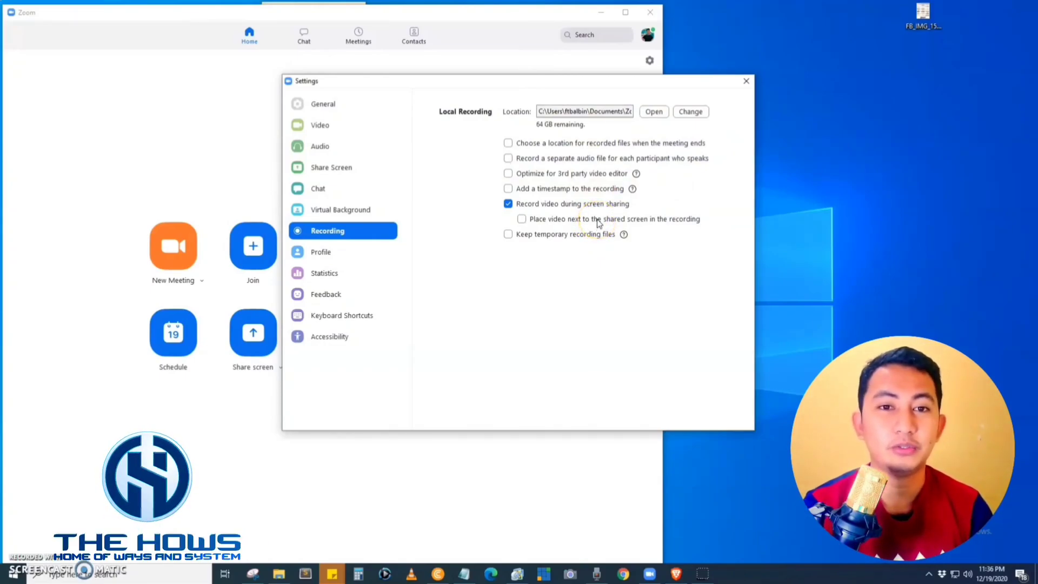
Close Settings and start a new instant meeting with computer audio and the microphone muted.
{"action": "left_click", "coordinate": [746, 81]}
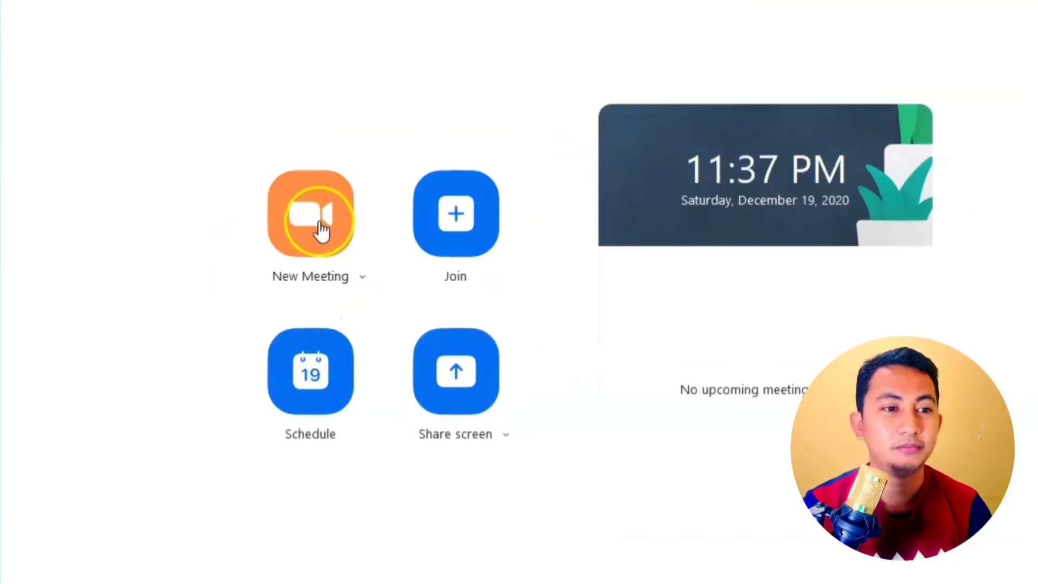
{"action": "left_click", "coordinate": [174, 248]}
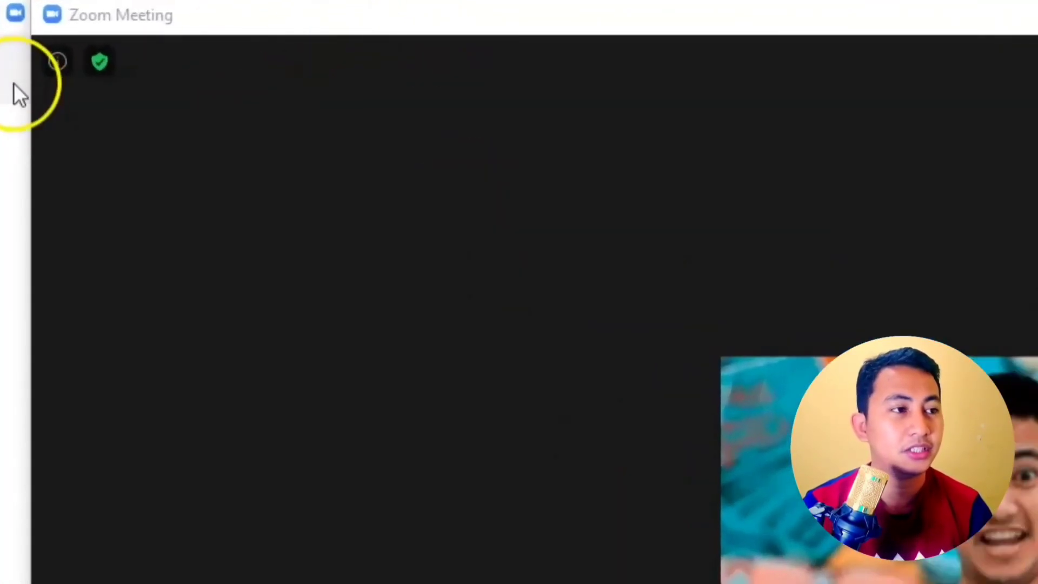
{"action": "left_click", "coordinate": [58, 63]}
Replace the meeting title in the info panel with 'Record Meeting Tutorial'.
{"action": "left_click", "coordinate": [398, 132]}
{"action": "left_click_drag", "start_coordinate": [447, 134], "coordinate": [39, 132]}
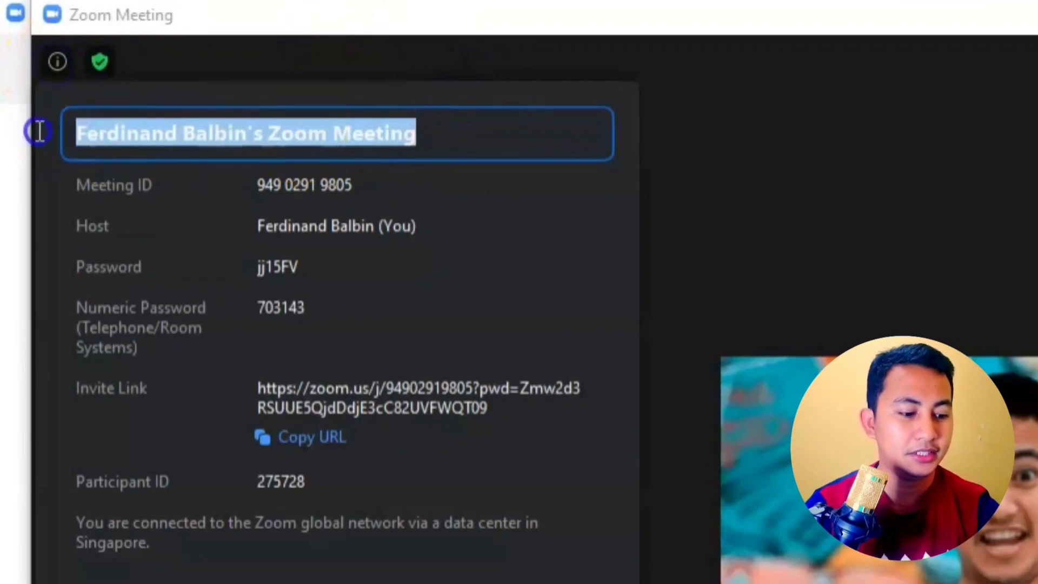
{"action": "type", "text": "Record"}
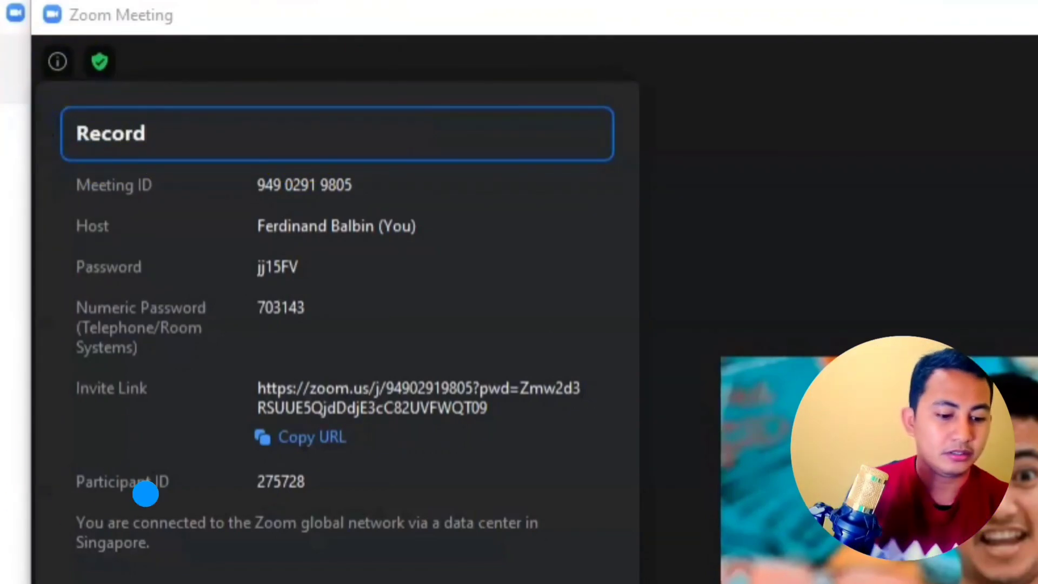
{"action": "left_click", "coordinate": [147, 503]}
{"action": "type", "text": "eeting"}
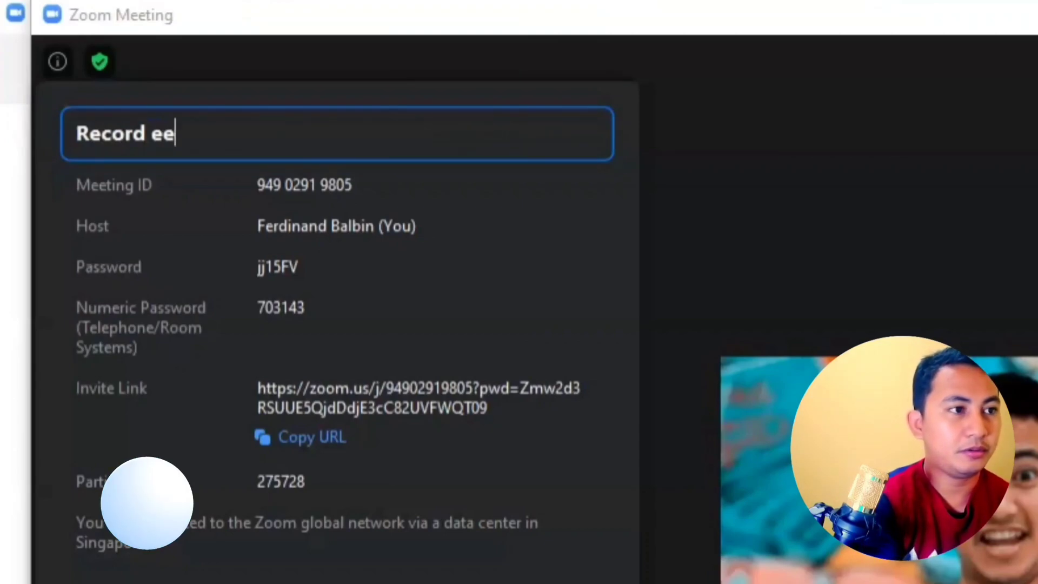
{"action": "key", "text": "BackSpace"}
{"action": "key", "text": "BackSpace"}
{"action": "key", "text": "BackSpace"}
{"action": "key", "text": "BackSpace"}
{"action": "key", "text": "BackSpace"}
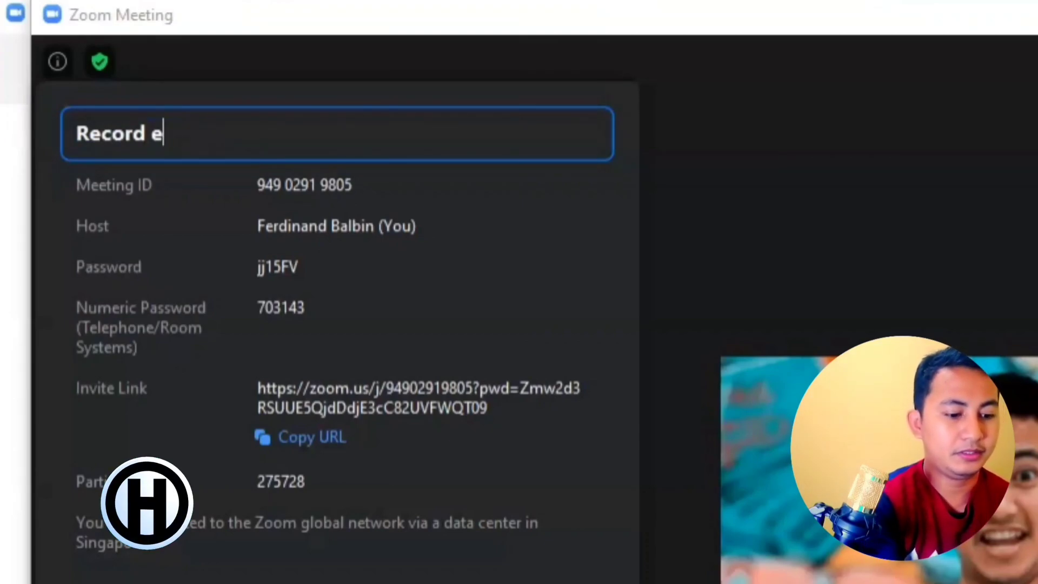
{"action": "type", "text": "Meeting "}
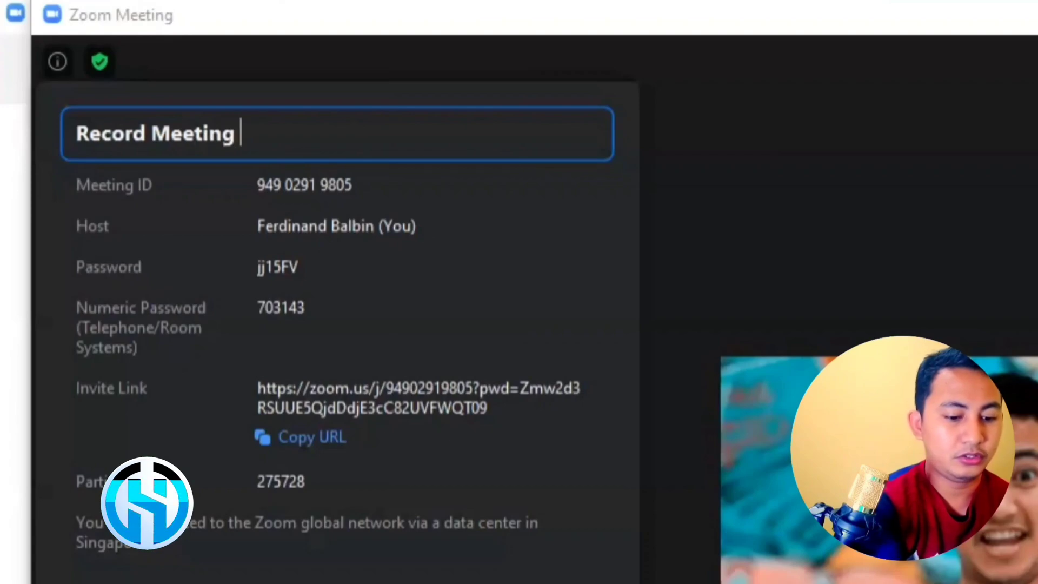
{"action": "type", "text": "Tutorial"}
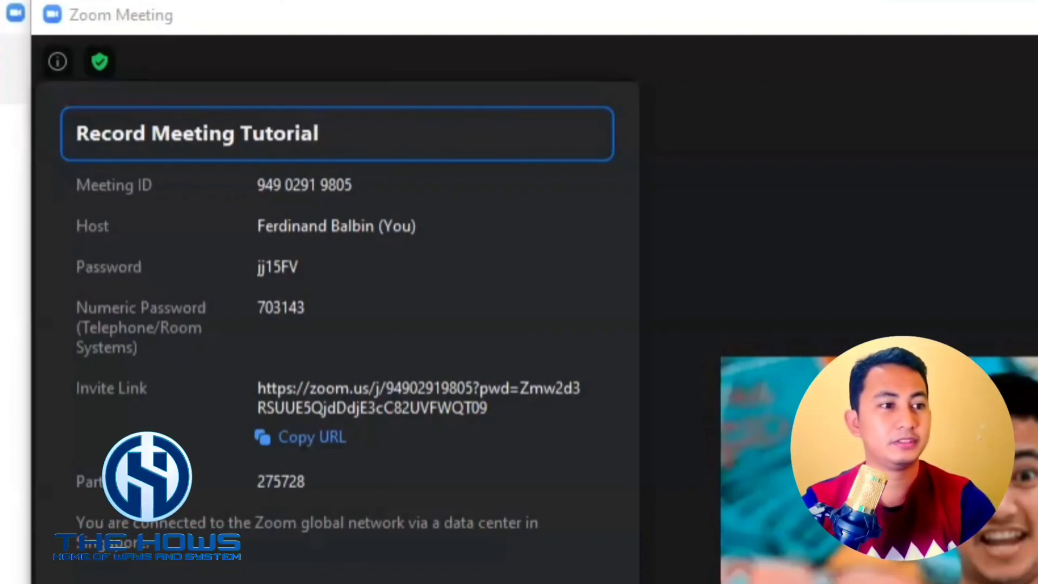
{"action": "key", "text": "Return"}
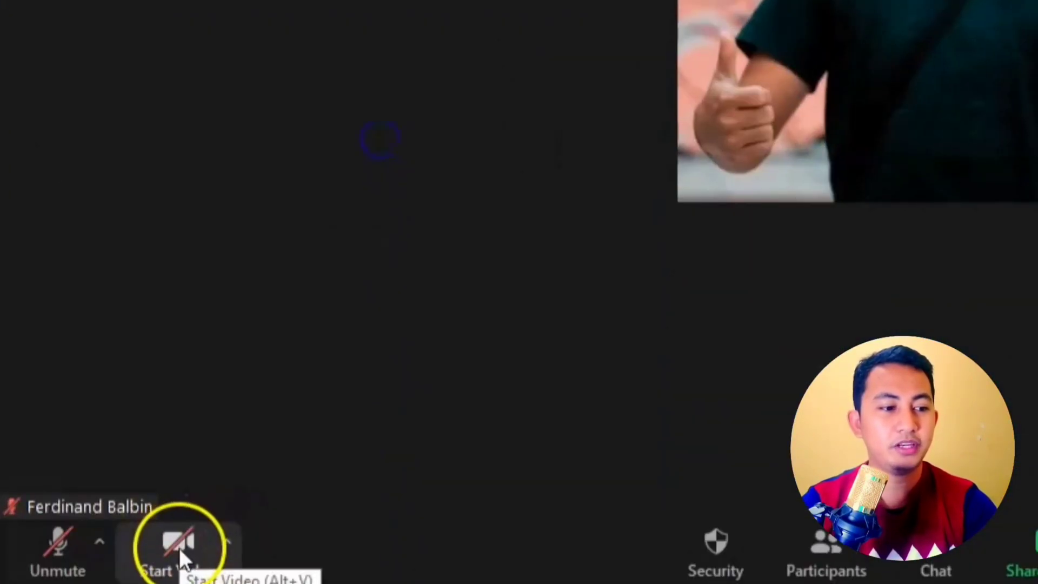
Turn on the webcam and microphone, then start recording the meeting.
{"action": "left_click", "coordinate": [179, 549]}
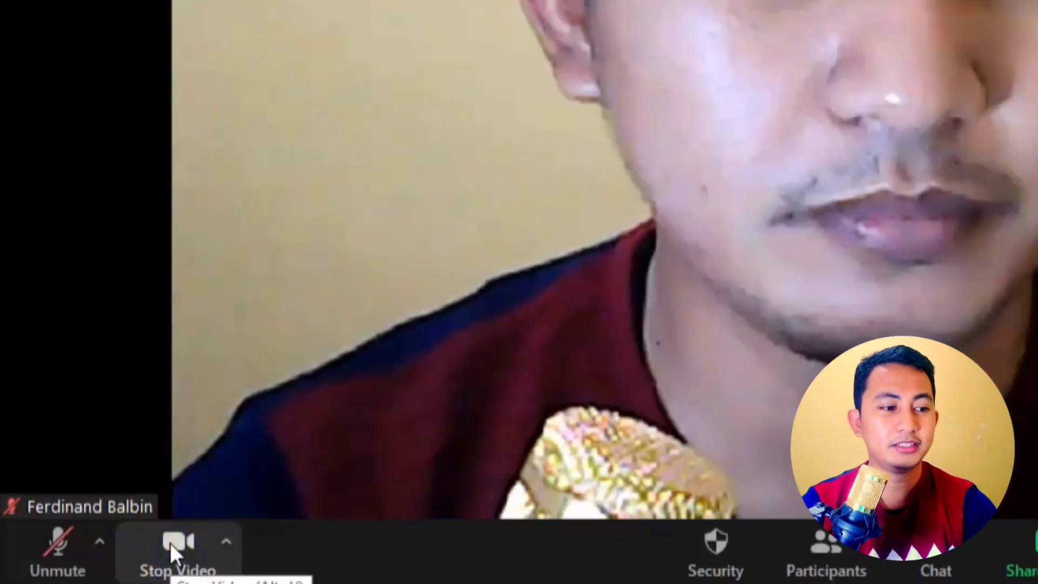
{"action": "left_click", "coordinate": [62, 549]}
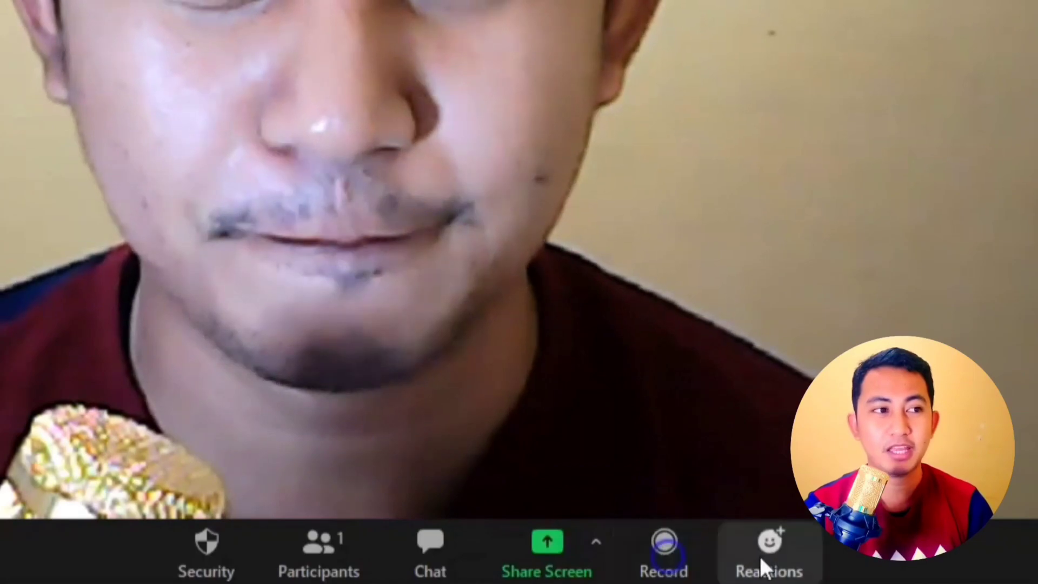
{"action": "left_click", "coordinate": [666, 554]}
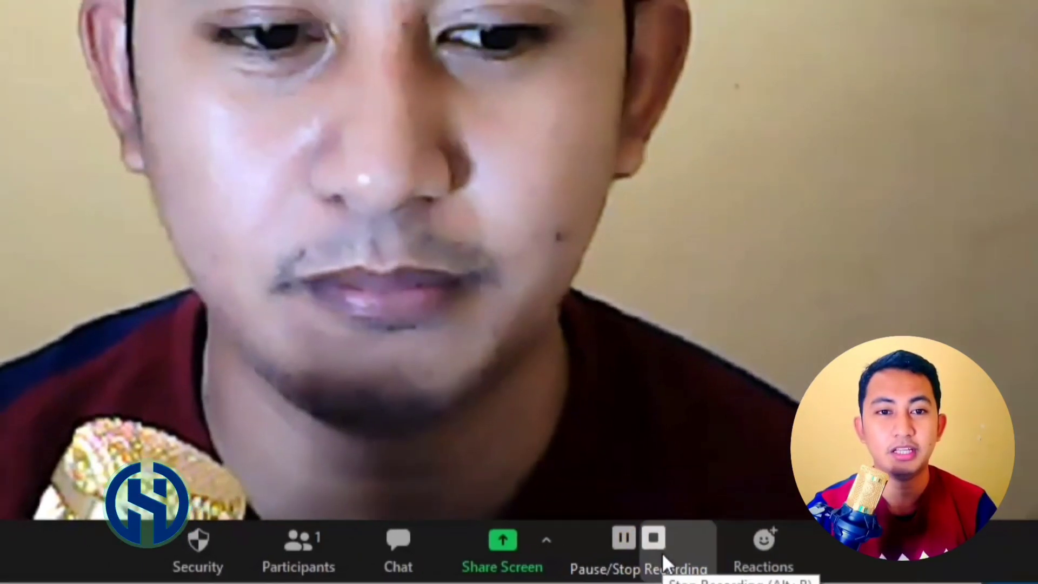
Stop the local recording while keeping the meeting running.
{"action": "left_click", "coordinate": [663, 554]}
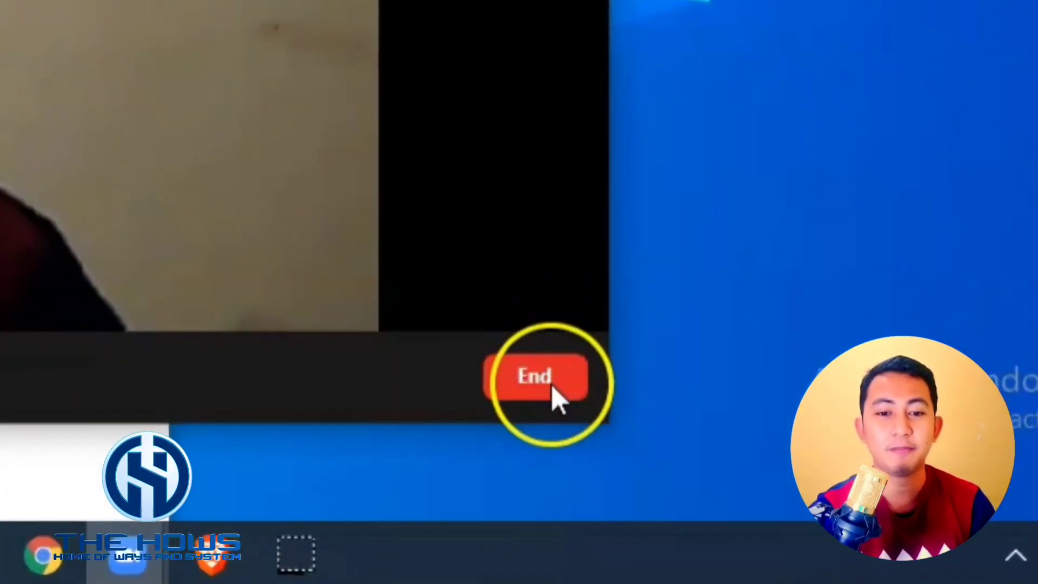
End the meeting for all participants so the recording converts into Documents\zoom.
{"action": "left_click", "coordinate": [747, 499]}
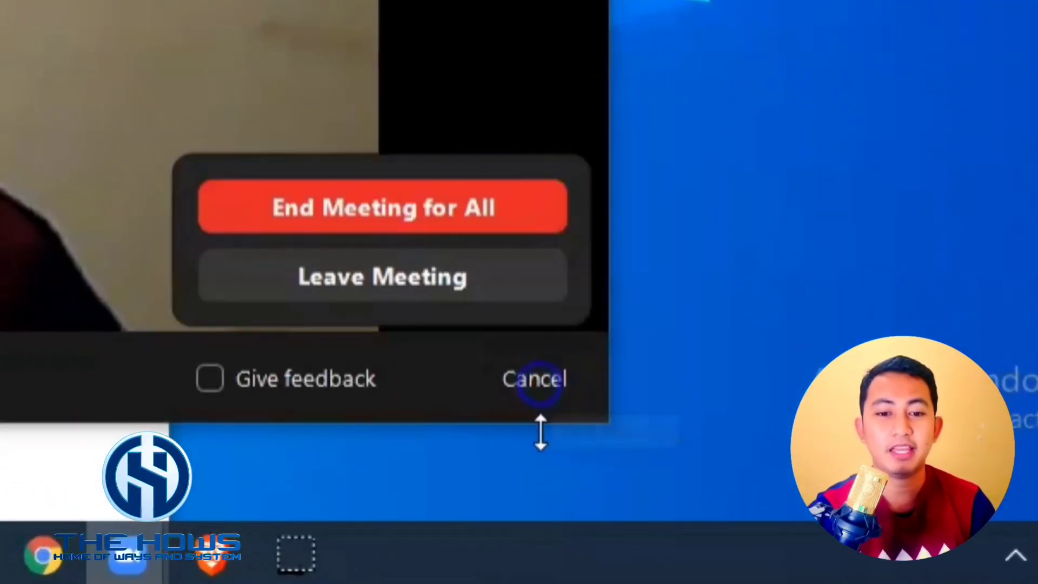
{"action": "left_click", "coordinate": [381, 220]}
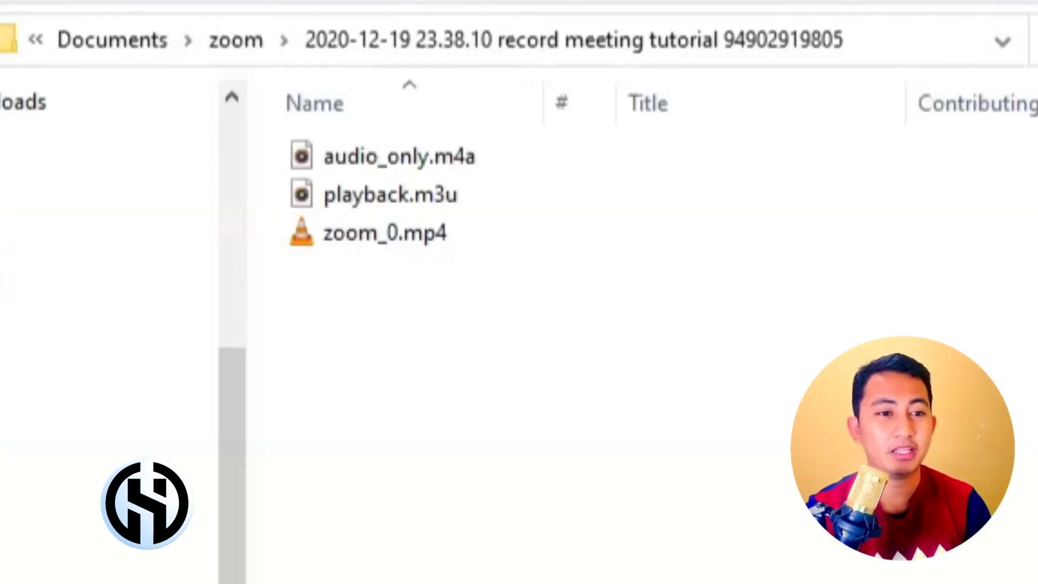
Play zoom_0.mp4 in VLC, then close VLC and the recordings folder.
{"action": "double_click", "coordinate": [419, 239]}
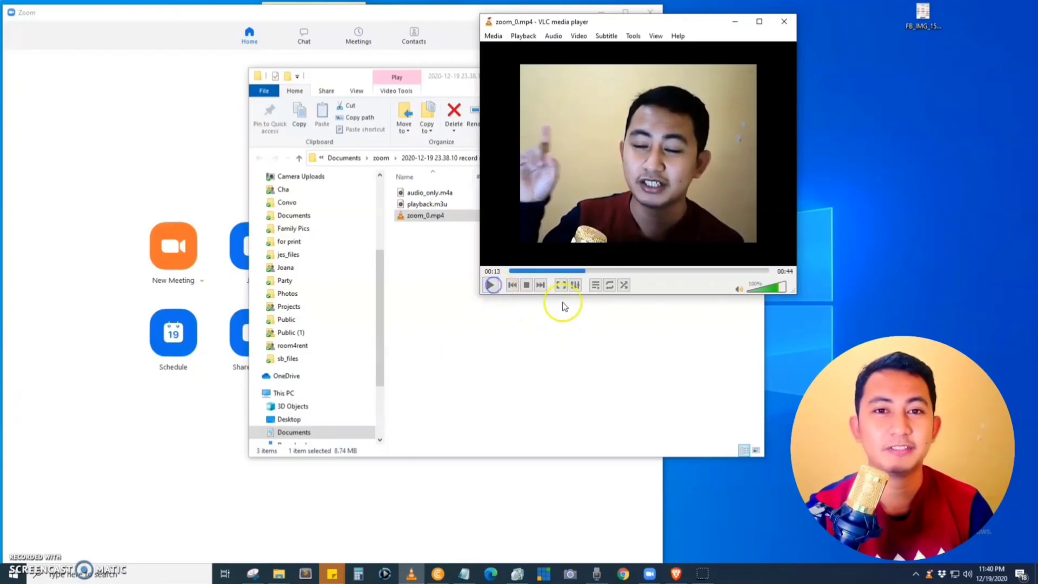
{"action": "left_click", "coordinate": [785, 24]}
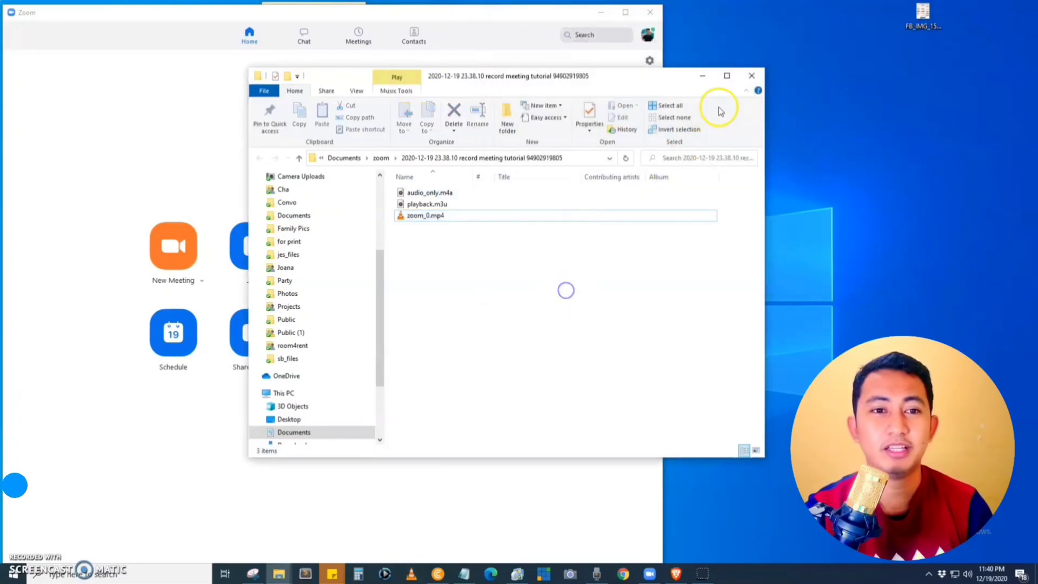
{"action": "left_click", "coordinate": [749, 78]}
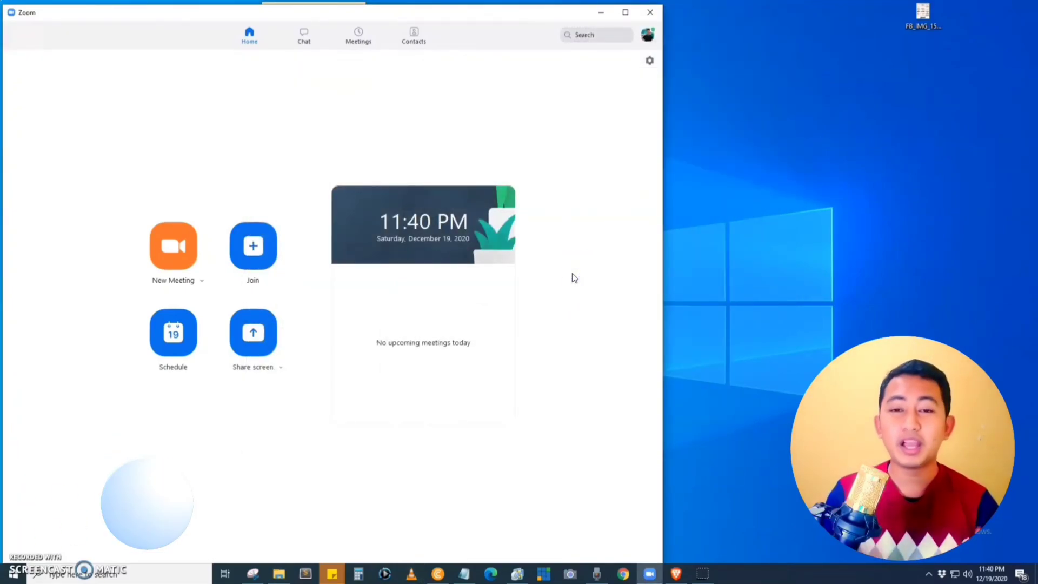